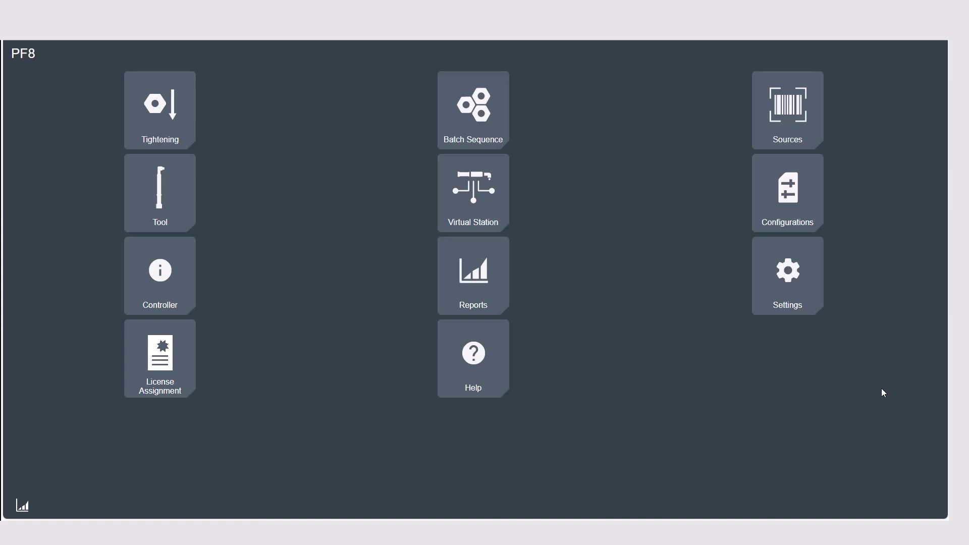
{"action": "left_click", "coordinate": [790, 218]}
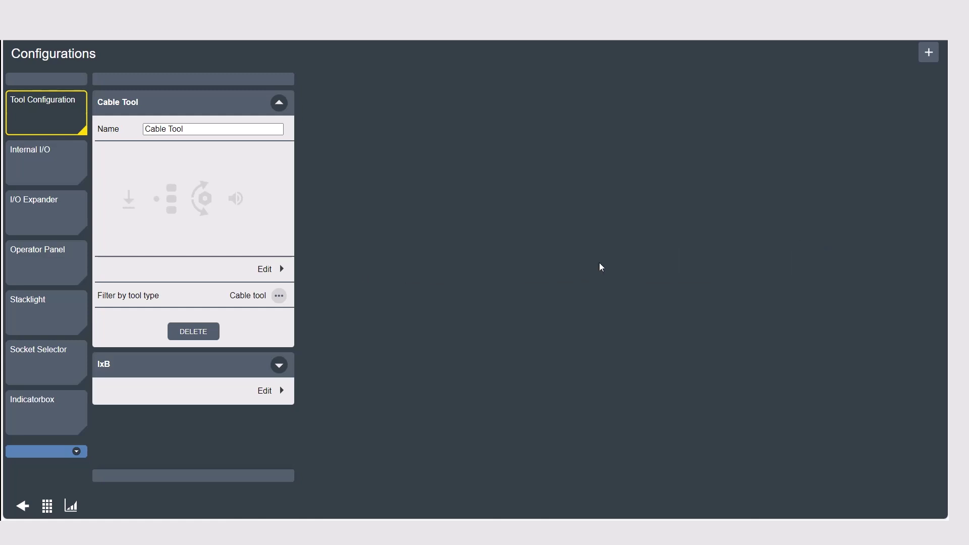
{"action": "left_click", "coordinate": [68, 310]}
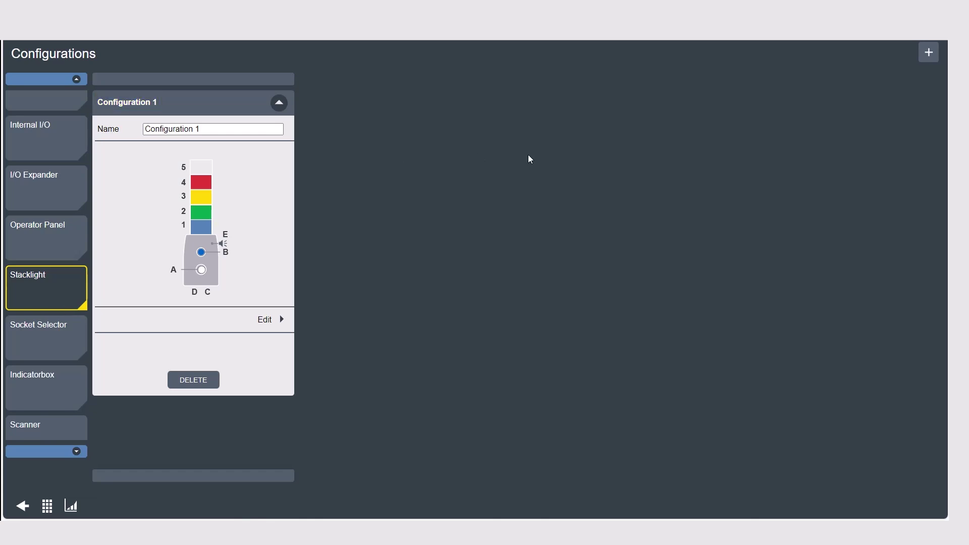
Step: Add Configuration 2, rename it 'Stacklight Demo Config', and open it for editing
{"action": "left_click", "coordinate": [929, 52]}
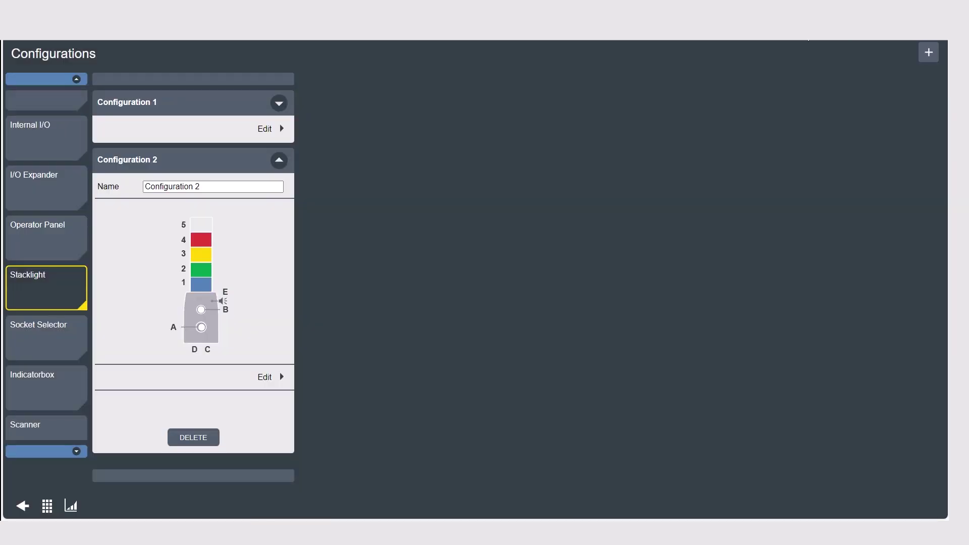
{"action": "type", "text": "Stacklight Demo Config"}
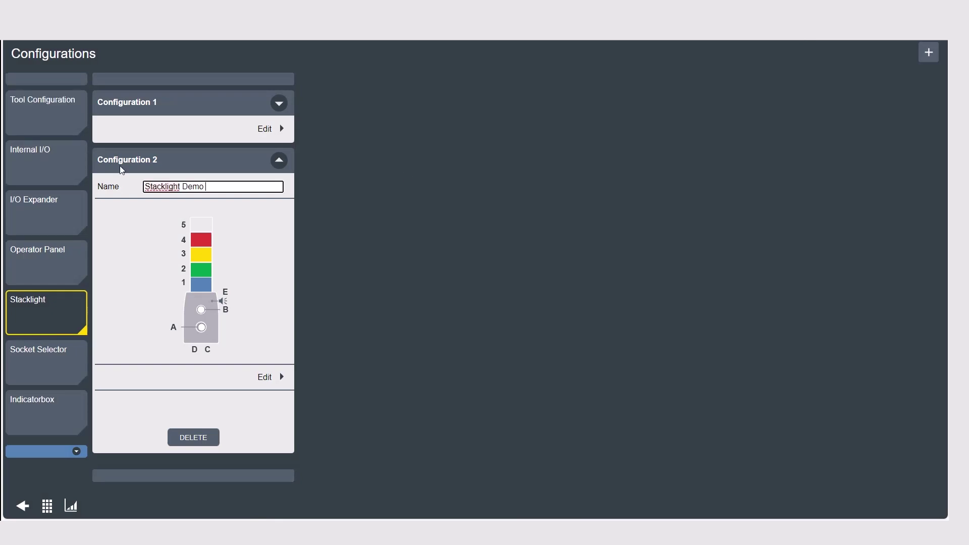
{"action": "left_click", "coordinate": [322, 281]}
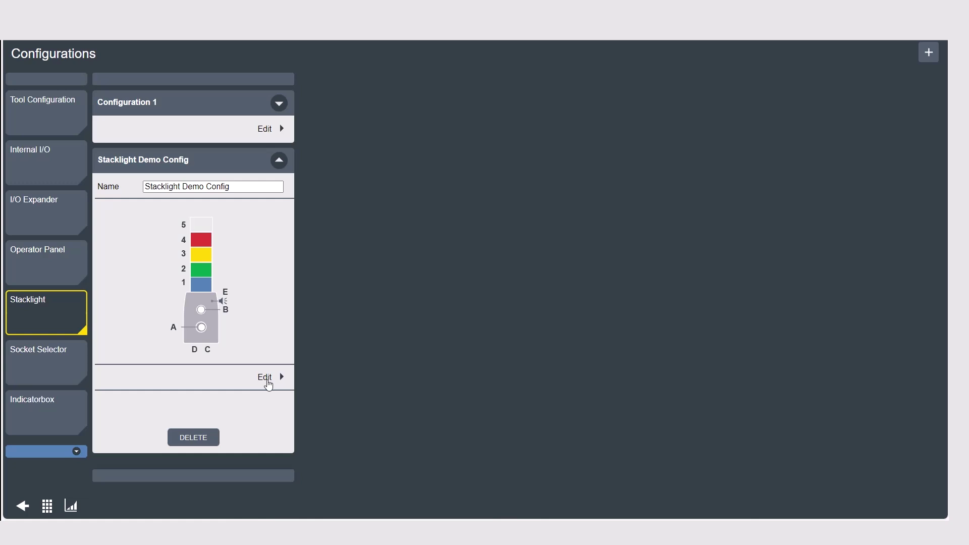
{"action": "left_click", "coordinate": [268, 382]}
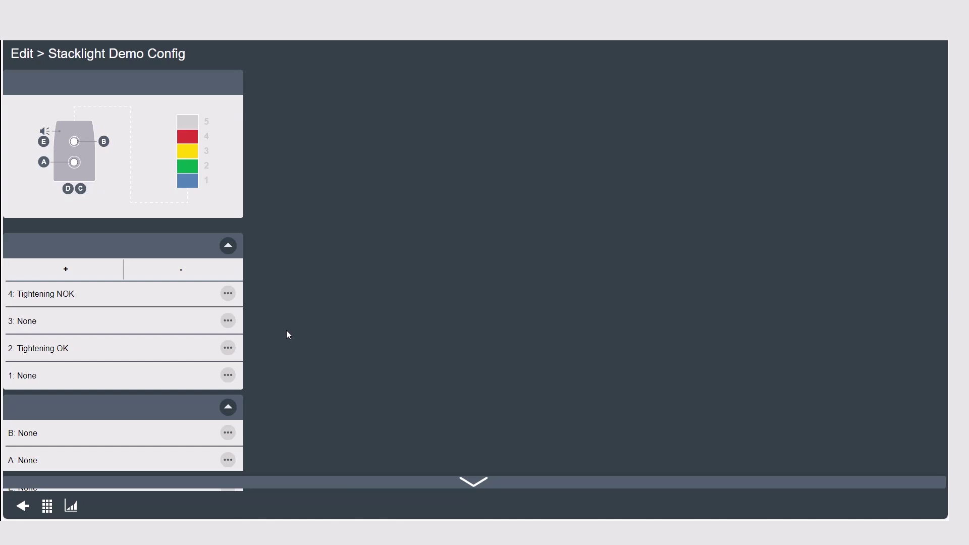
Step: Review lamp position 4 (red, Tightening NOK), keeping Duration at until next tightening
{"action": "left_click", "coordinate": [228, 294]}
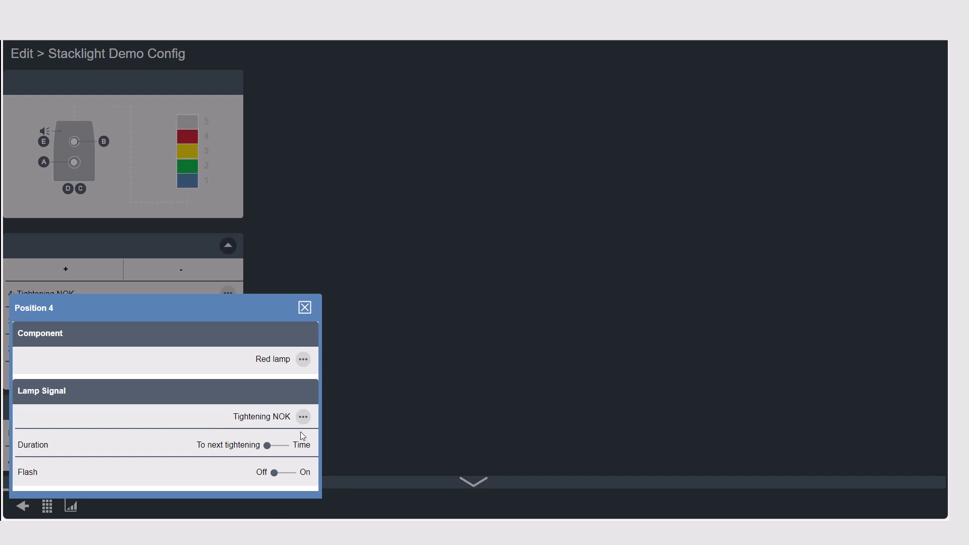
{"action": "left_click", "coordinate": [283, 446]}
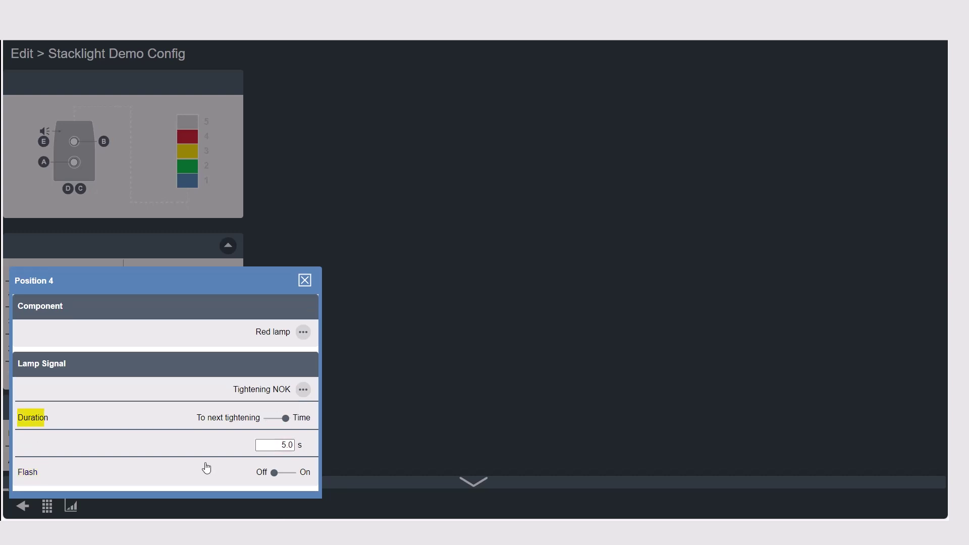
{"action": "left_click", "coordinate": [284, 418]}
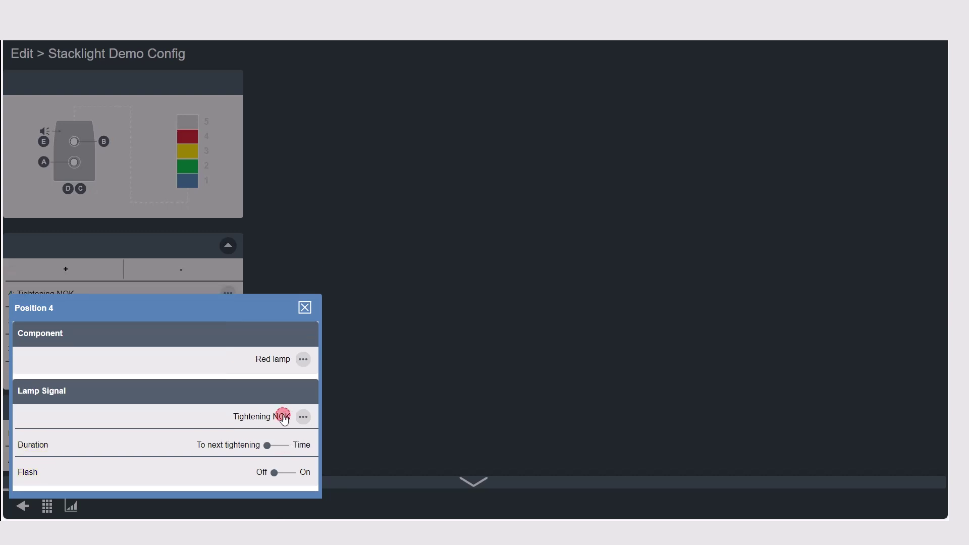
{"action": "left_click", "coordinate": [305, 307]}
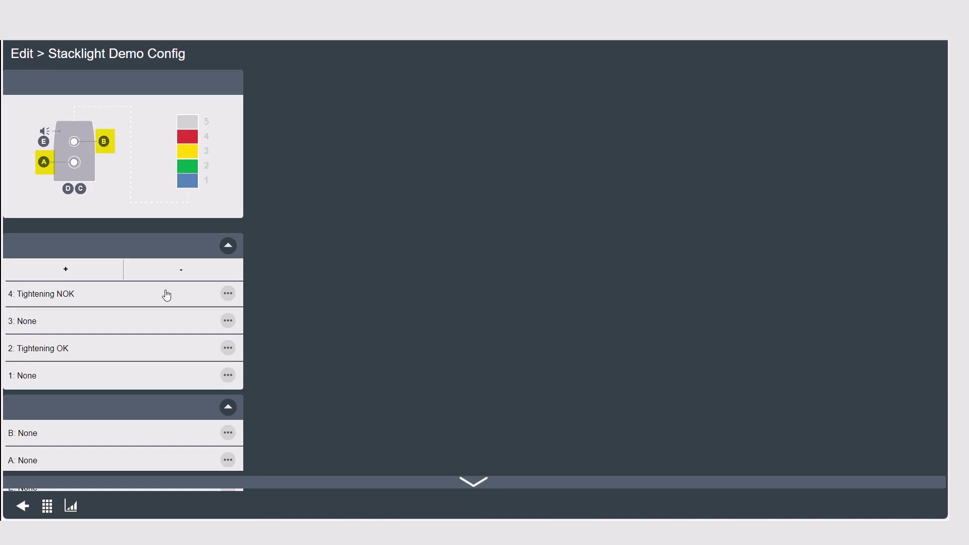
Step: Set the component at position B to Push button
{"action": "scroll", "coordinate": [122, 354], "scroll_direction": "down", "scroll_amount": 3}
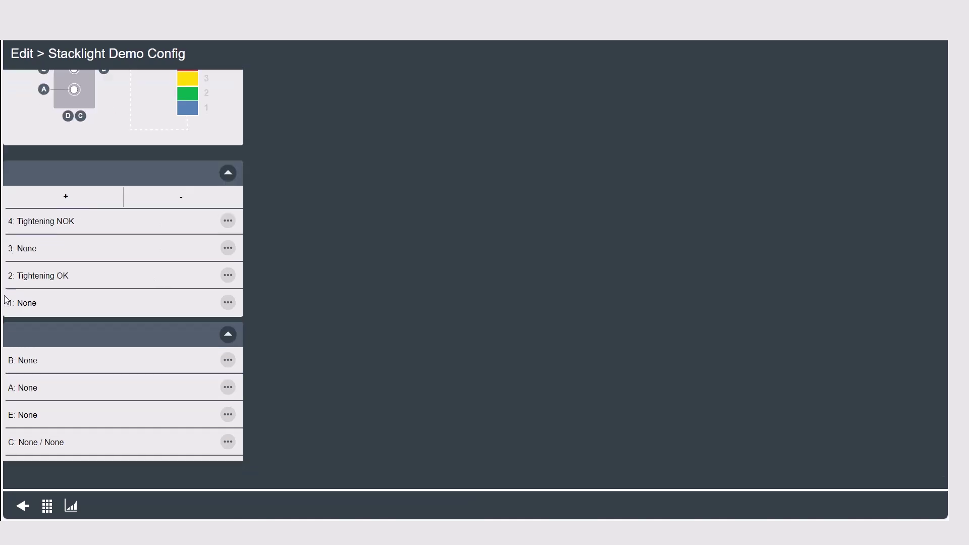
{"action": "left_click", "coordinate": [228, 358]}
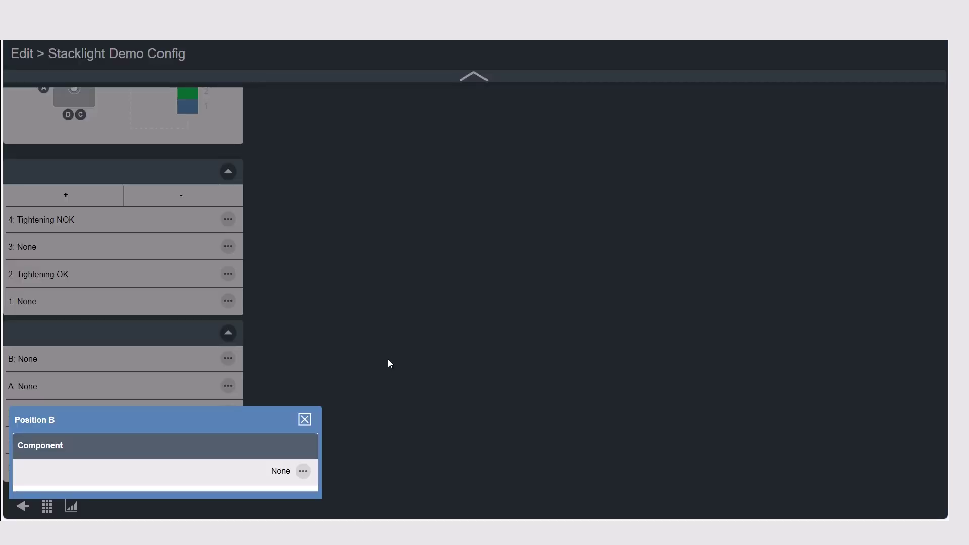
{"action": "left_click", "coordinate": [302, 473]}
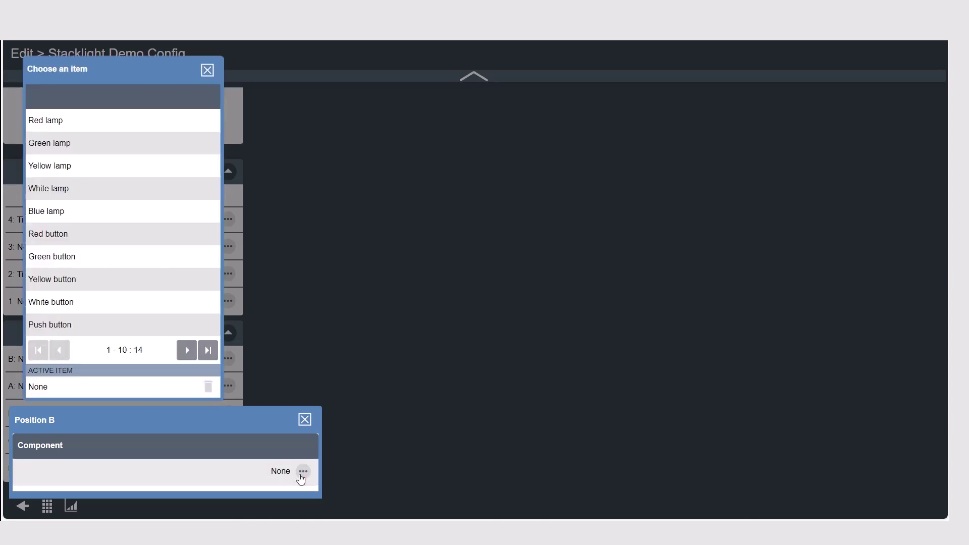
{"action": "left_click", "coordinate": [61, 324]}
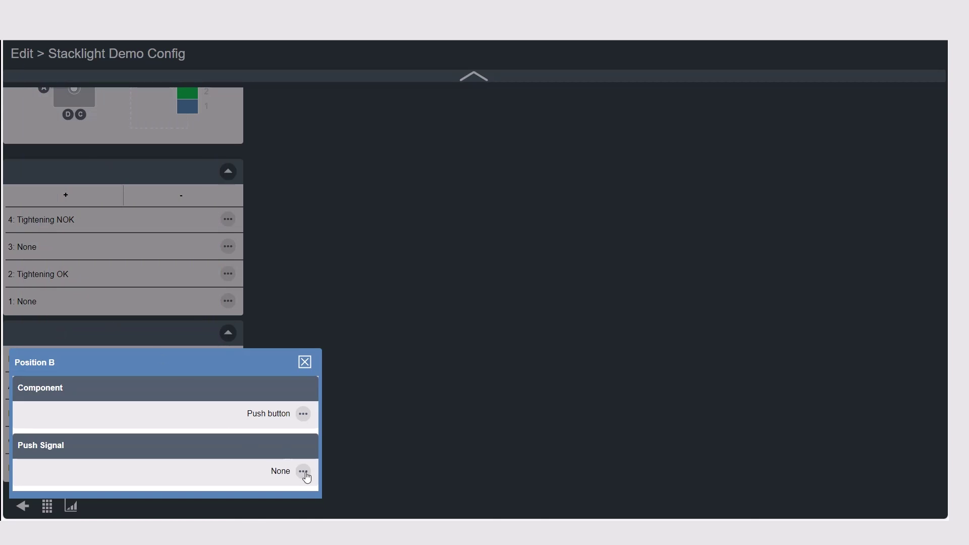
Step: Make position A a Two way key switch: left turn Batch increment, right turn Batch decrement
{"action": "left_click", "coordinate": [306, 362]}
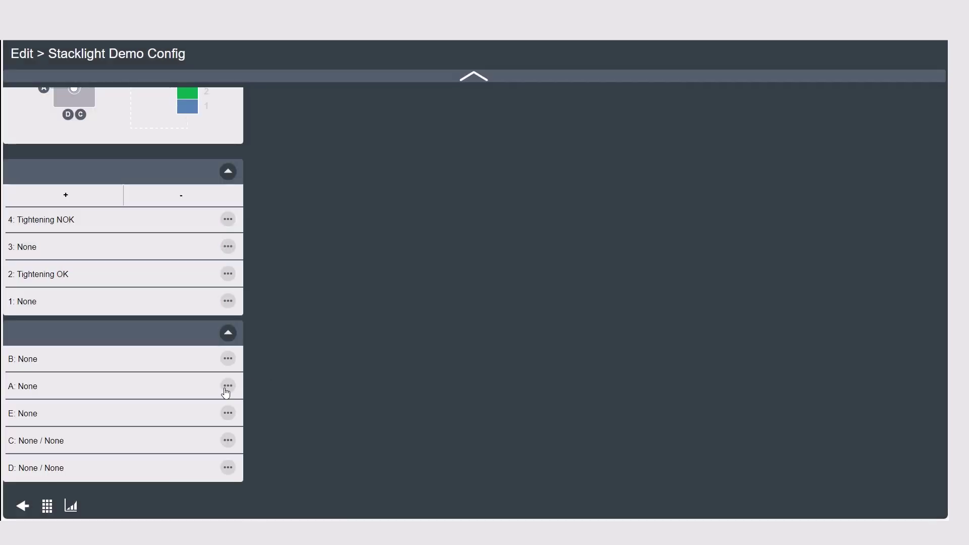
{"action": "left_click", "coordinate": [228, 385]}
{"action": "left_click", "coordinate": [303, 471]}
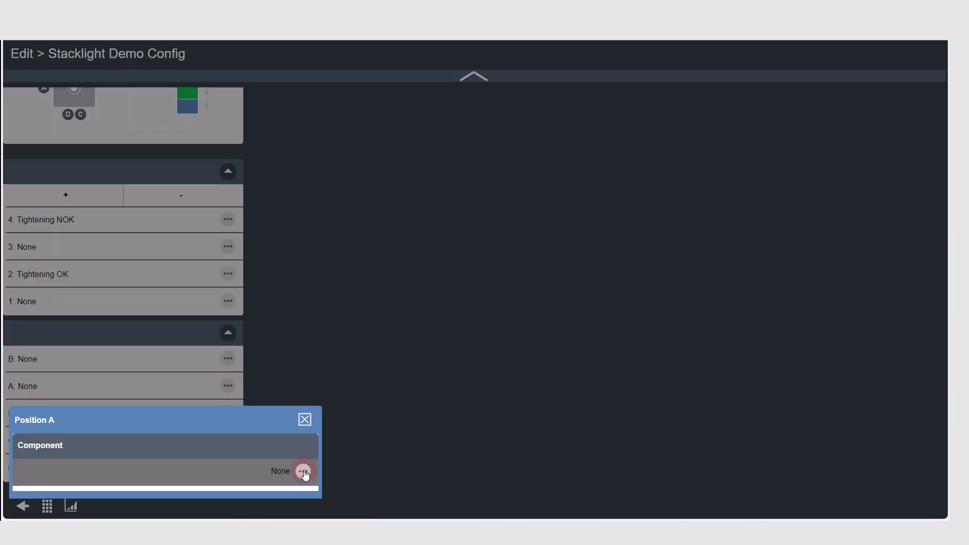
{"action": "left_click", "coordinate": [186, 349]}
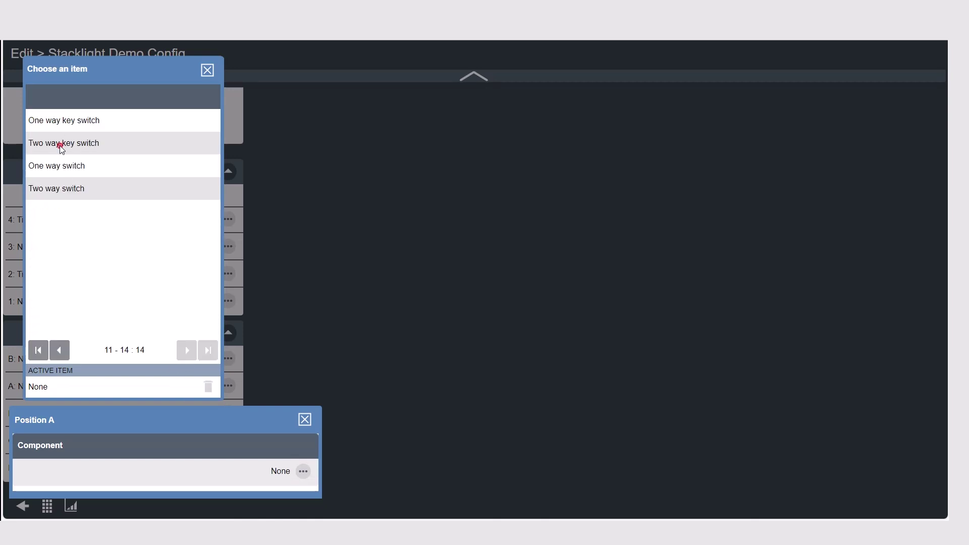
{"action": "left_click", "coordinate": [61, 145]}
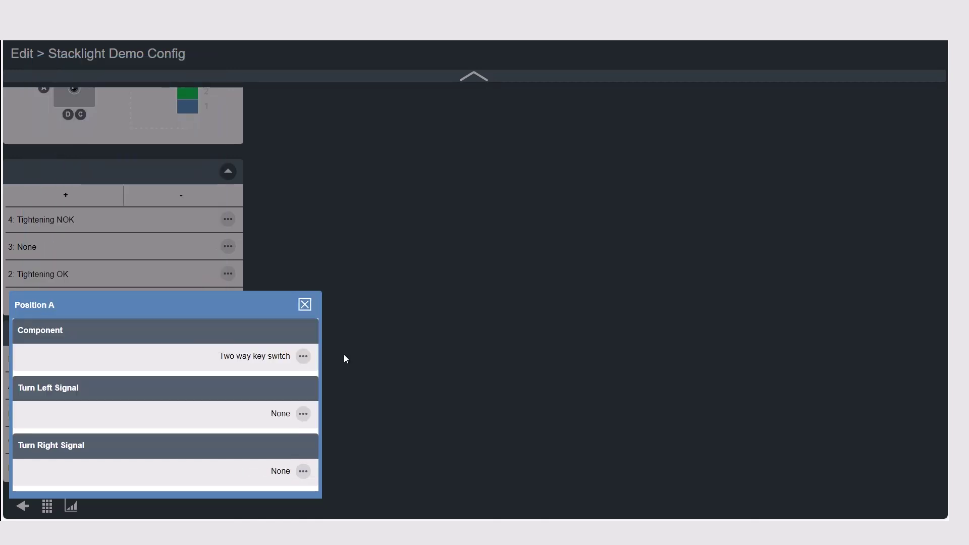
{"action": "left_click", "coordinate": [304, 414]}
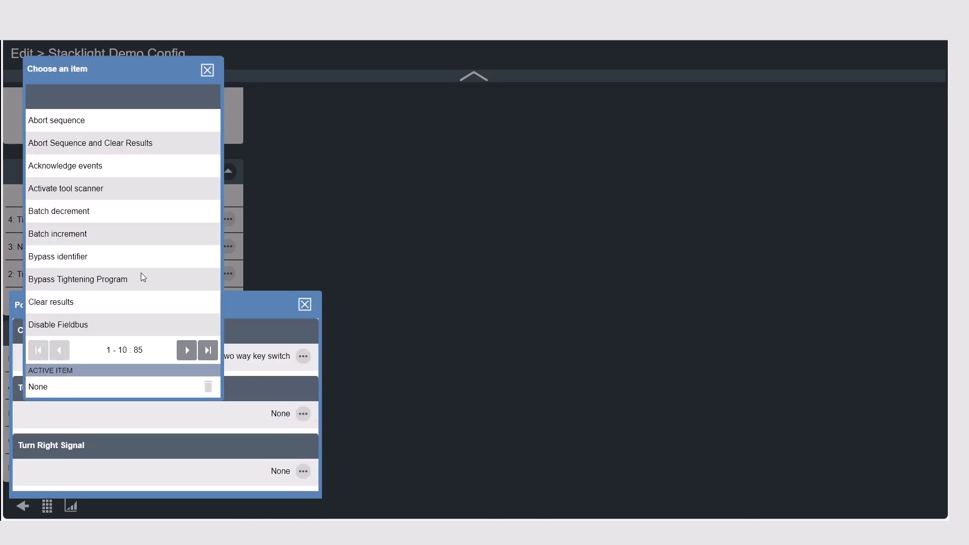
{"action": "left_click", "coordinate": [81, 233]}
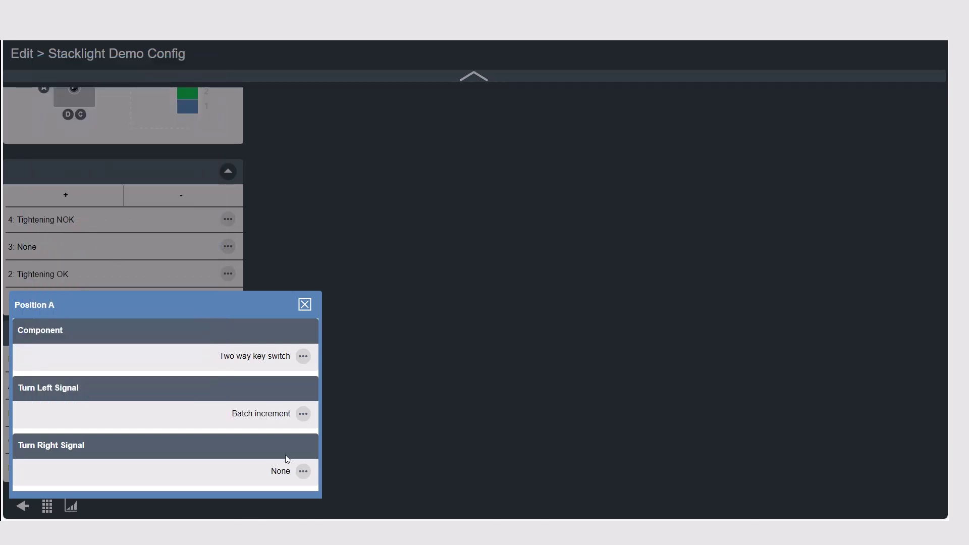
{"action": "left_click", "coordinate": [304, 471]}
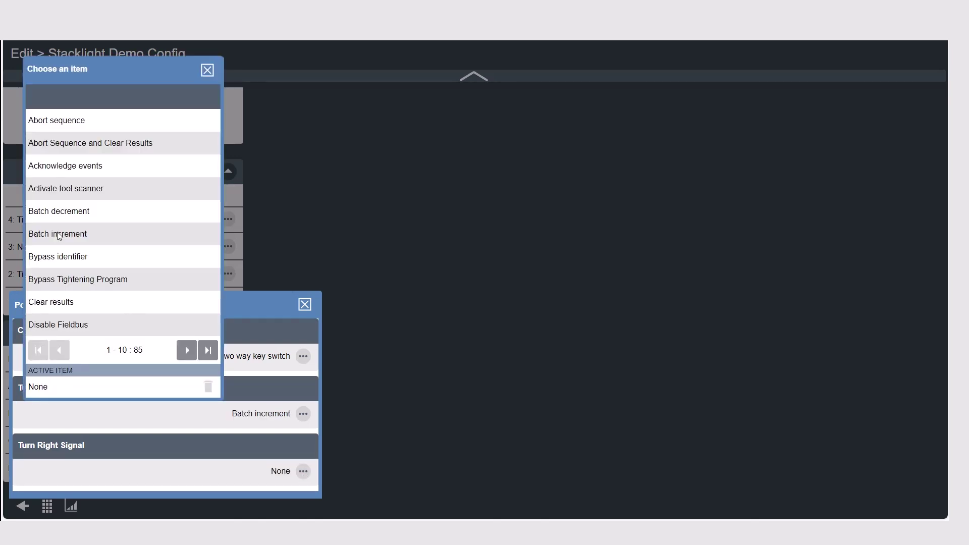
{"action": "left_click", "coordinate": [50, 210]}
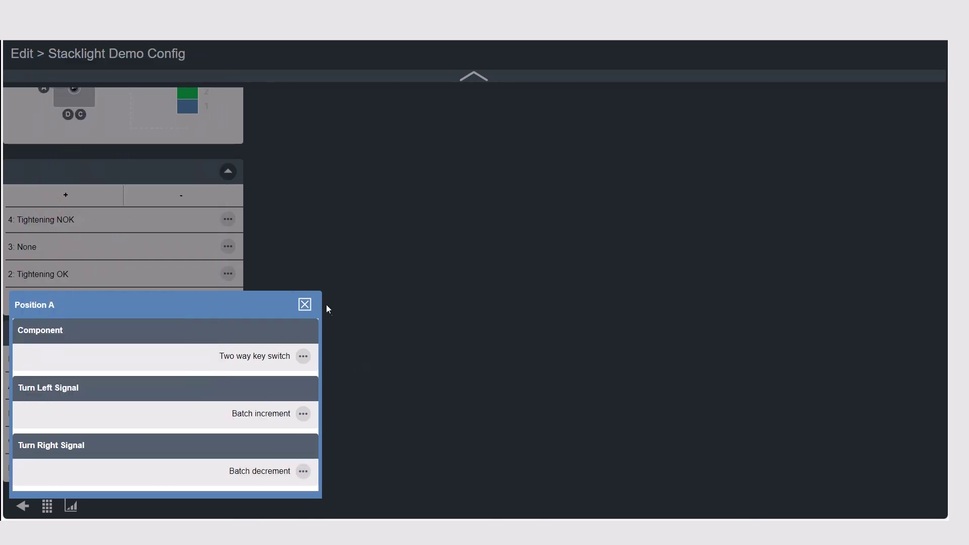
{"action": "left_click", "coordinate": [308, 303]}
Step: Set push button B's push signal to Toggle CW/CCW for next run
{"action": "left_click", "coordinate": [227, 355]}
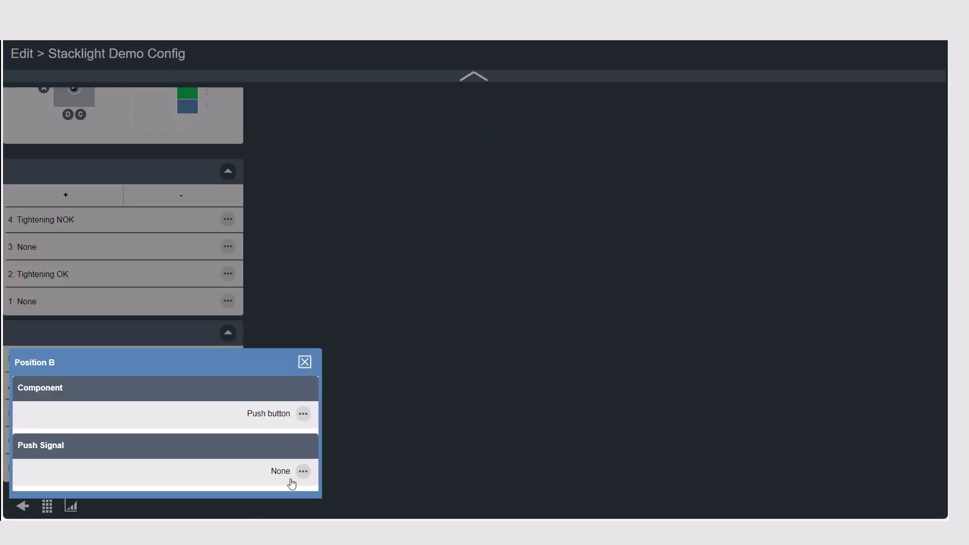
{"action": "left_click", "coordinate": [296, 479]}
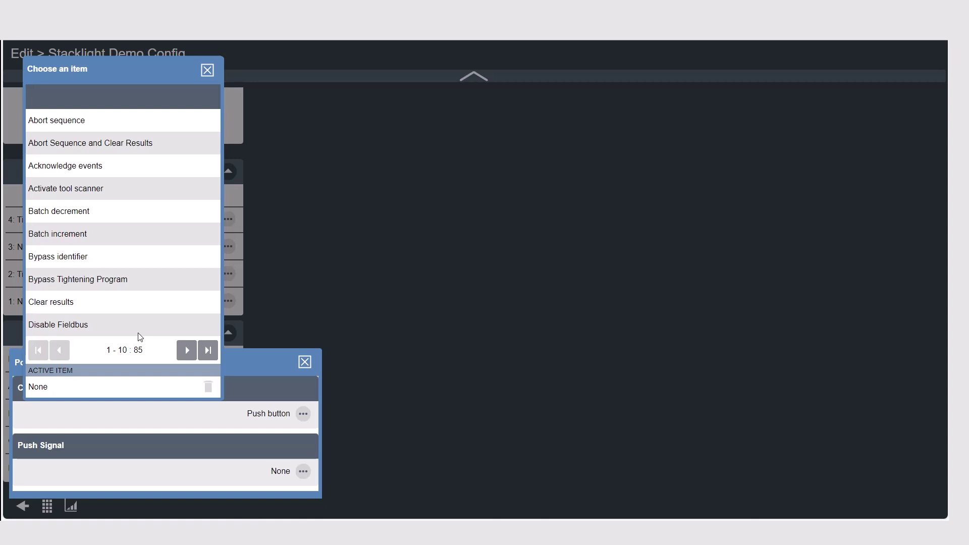
{"action": "scroll", "coordinate": [139, 337], "scroll_direction": "down", "scroll_amount": 7}
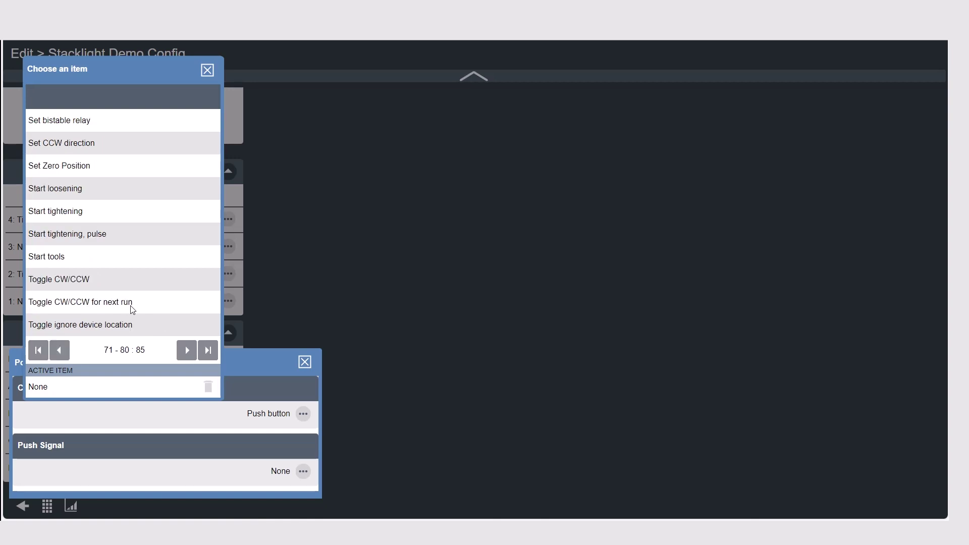
{"action": "left_click", "coordinate": [146, 303]}
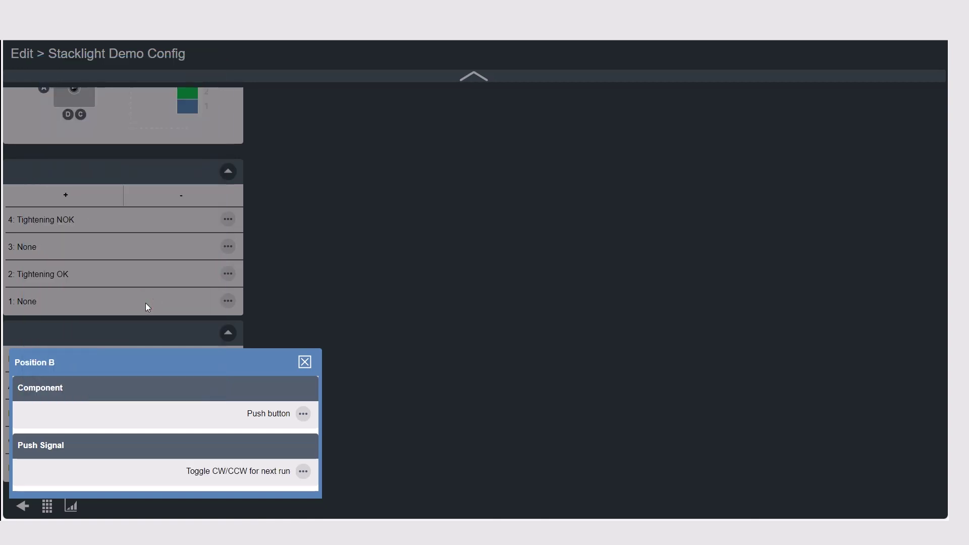
{"action": "left_click", "coordinate": [308, 363]}
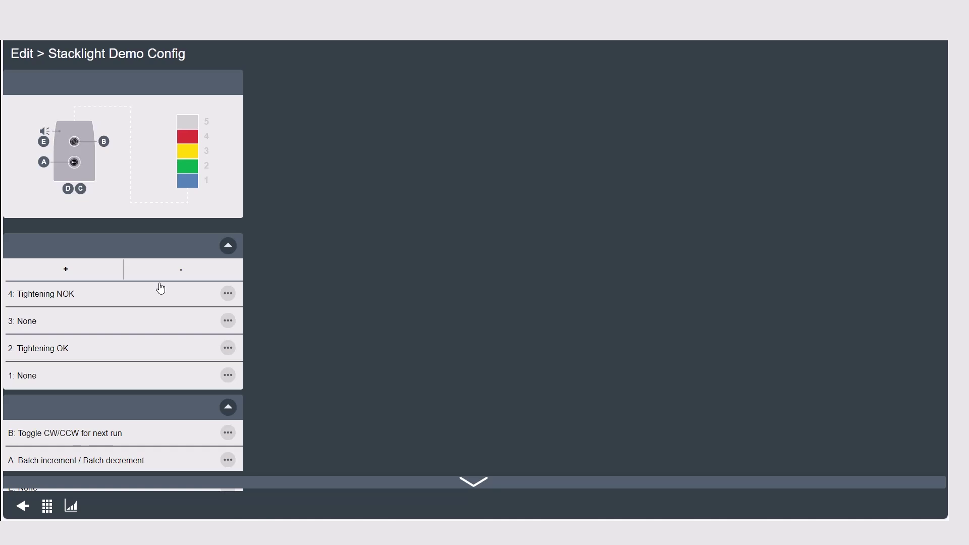
Step: Go from the home menu to Virtual Station 2's Choose accessories page and list stacklight configurations
{"action": "left_click", "coordinate": [48, 506]}
{"action": "left_click", "coordinate": [496, 181]}
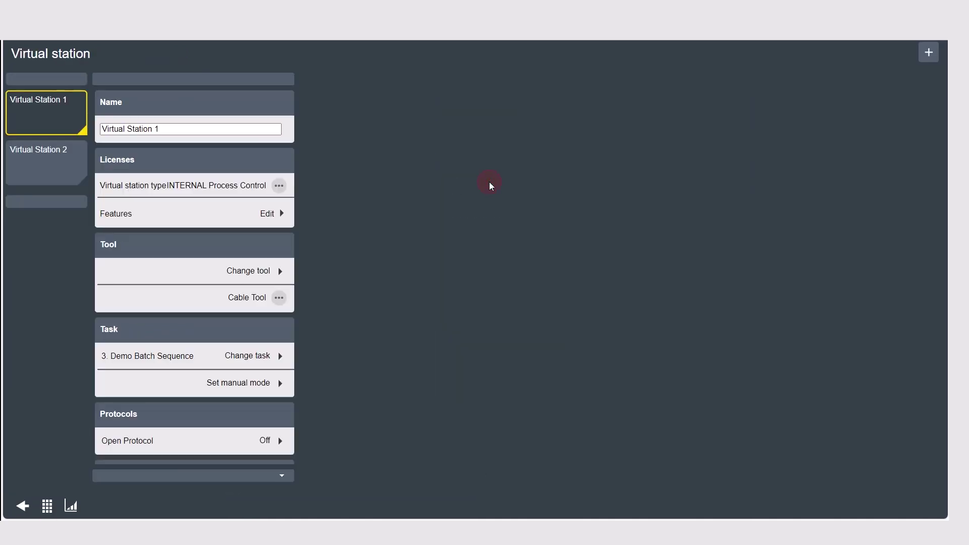
{"action": "left_click", "coordinate": [65, 167]}
{"action": "scroll", "coordinate": [196, 369], "scroll_direction": "down", "scroll_amount": 5}
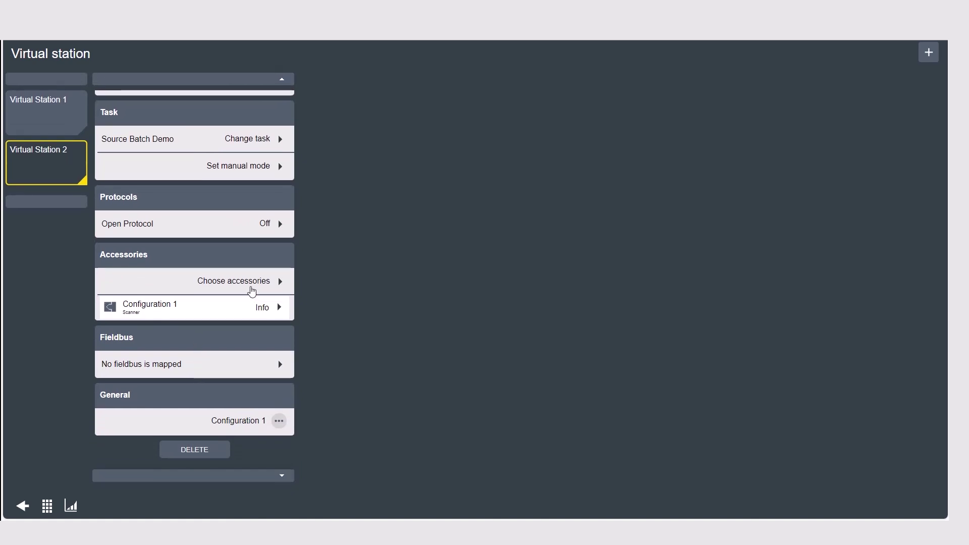
{"action": "left_click", "coordinate": [252, 286]}
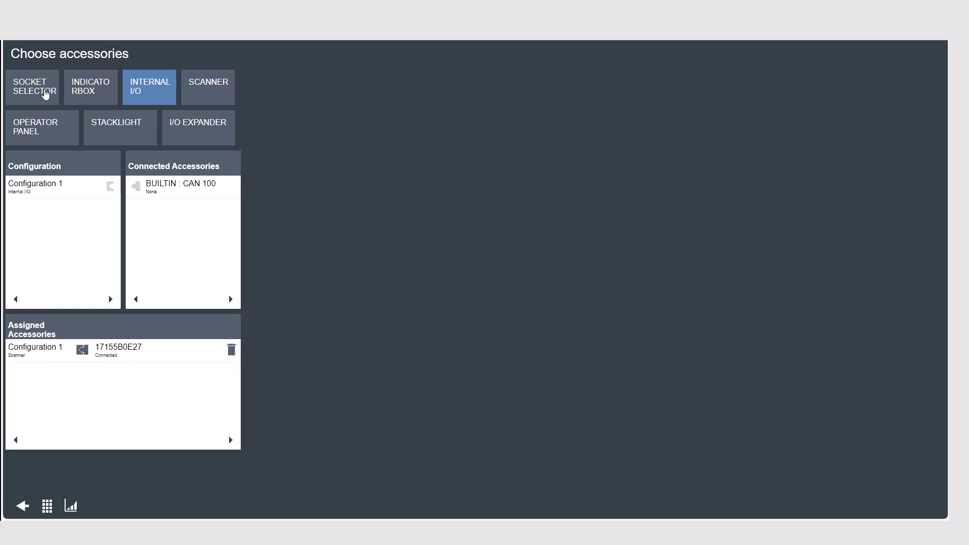
{"action": "left_click", "coordinate": [117, 129]}
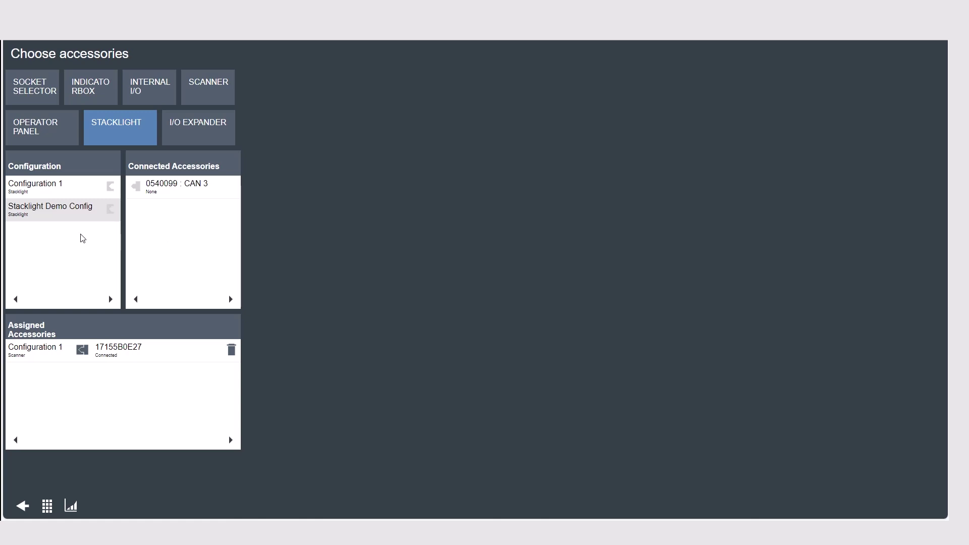
Step: Assign Stacklight Demo Config to the 0540099 : CAN 3 stacklight and apply it
{"action": "left_click", "coordinate": [69, 216]}
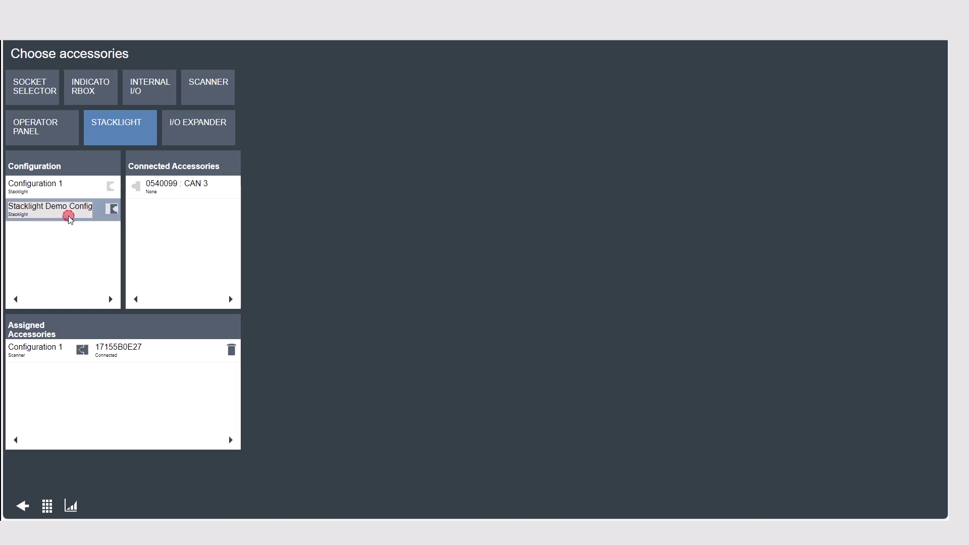
{"action": "left_click", "coordinate": [194, 186]}
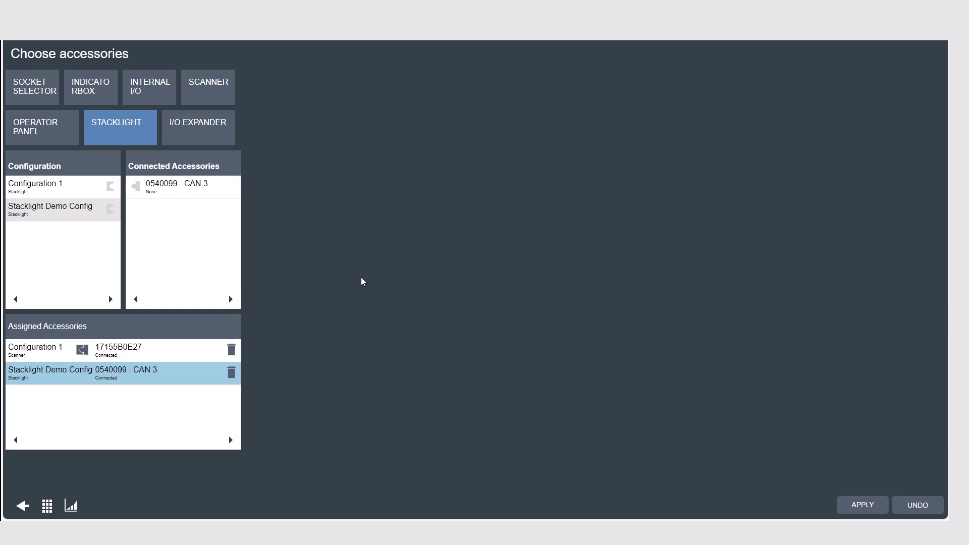
{"action": "left_click", "coordinate": [866, 507]}
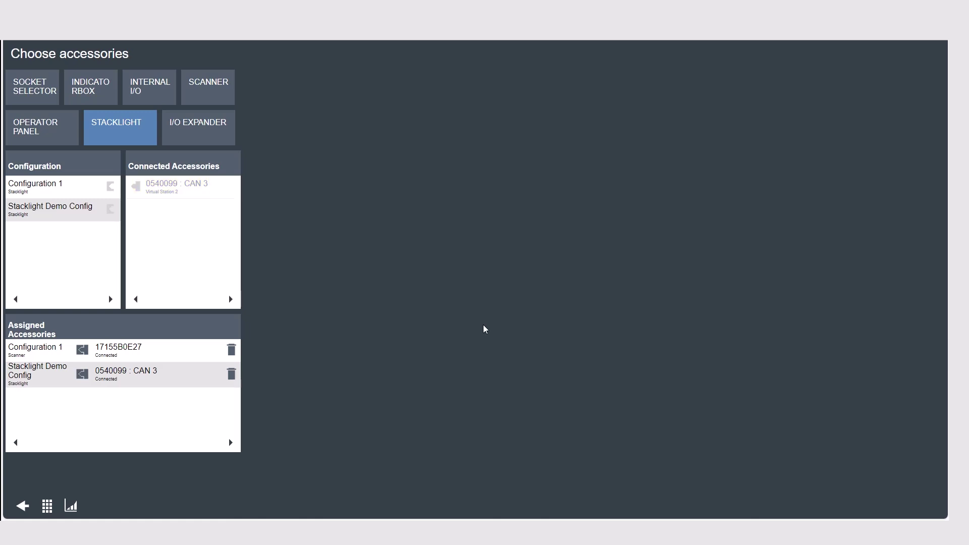
{"action": "left_click", "coordinate": [22, 506]}
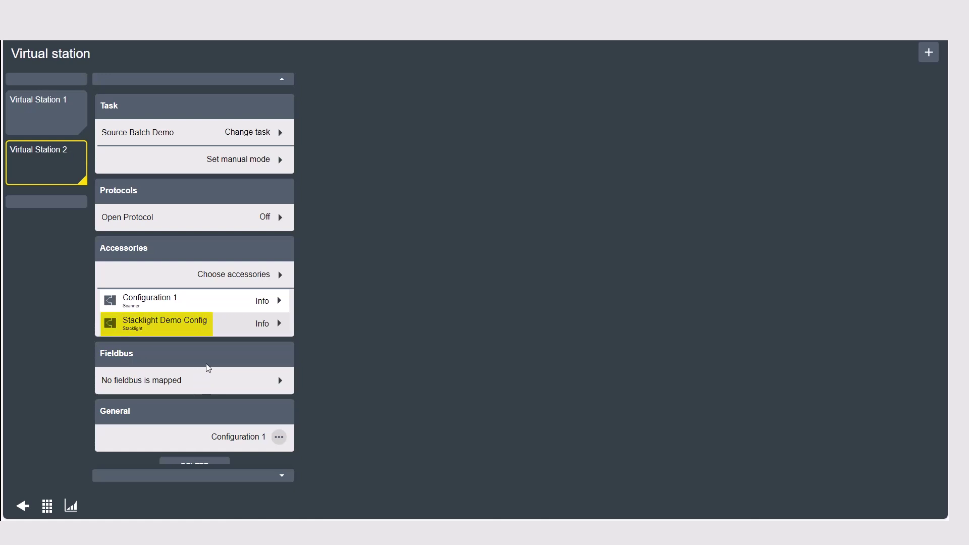
Step: Inspect the Stacklight Demo Config accessory details and open its Diagnostics
{"action": "left_click", "coordinate": [205, 322]}
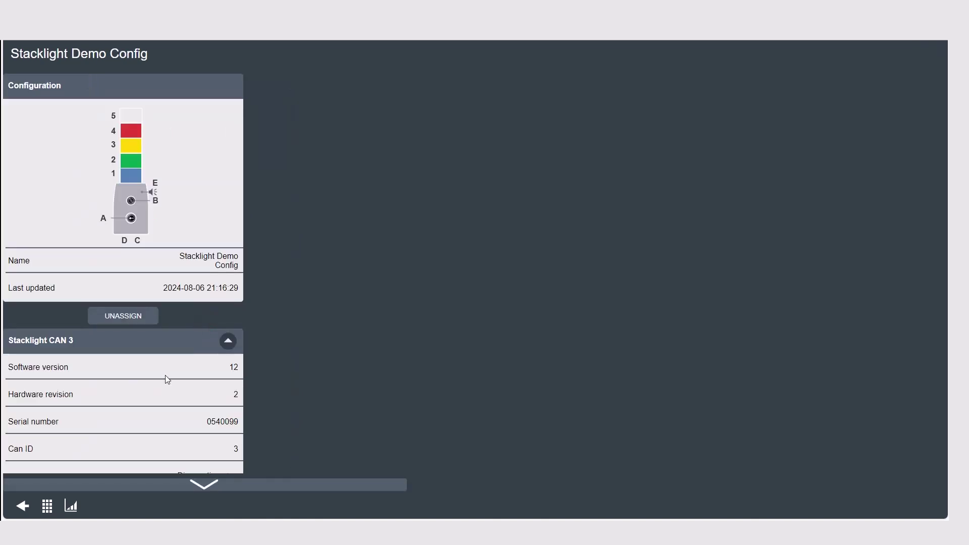
{"action": "scroll", "coordinate": [165, 375], "scroll_direction": "down", "scroll_amount": 2}
{"action": "left_click", "coordinate": [211, 470]}
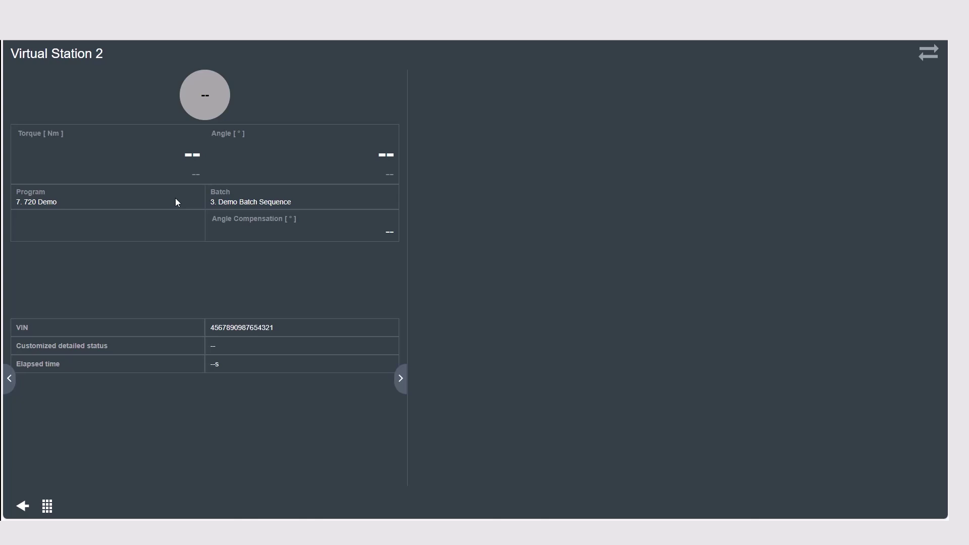
Step: Switch the station view to the Batch/Count panel showing Batch 1/2, Count 1/2
{"action": "left_click", "coordinate": [11, 378]}
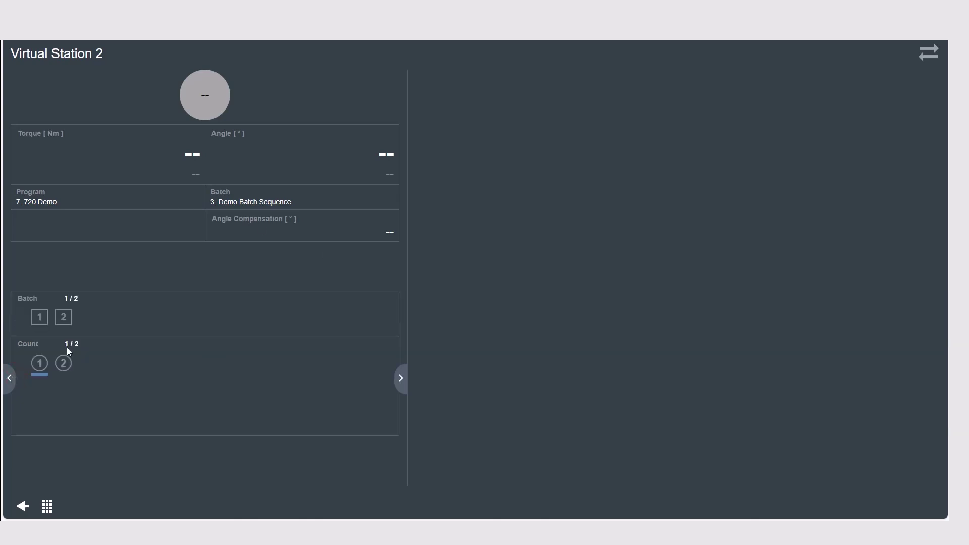